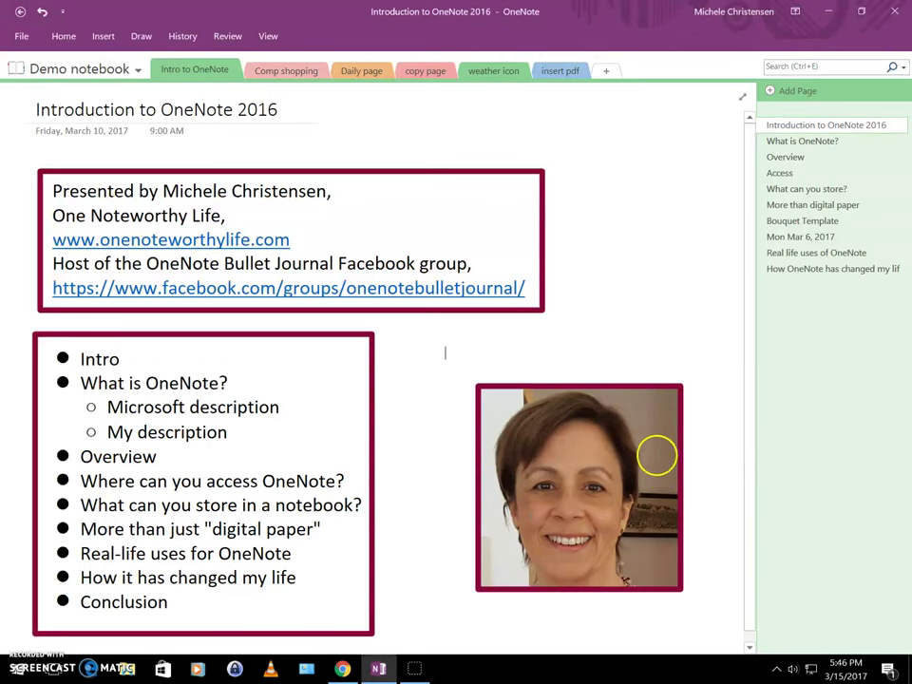
# Open the Overview page titled 'What is OneNote?' in the Intro to OneNote section.
pyautogui.click(800, 140)
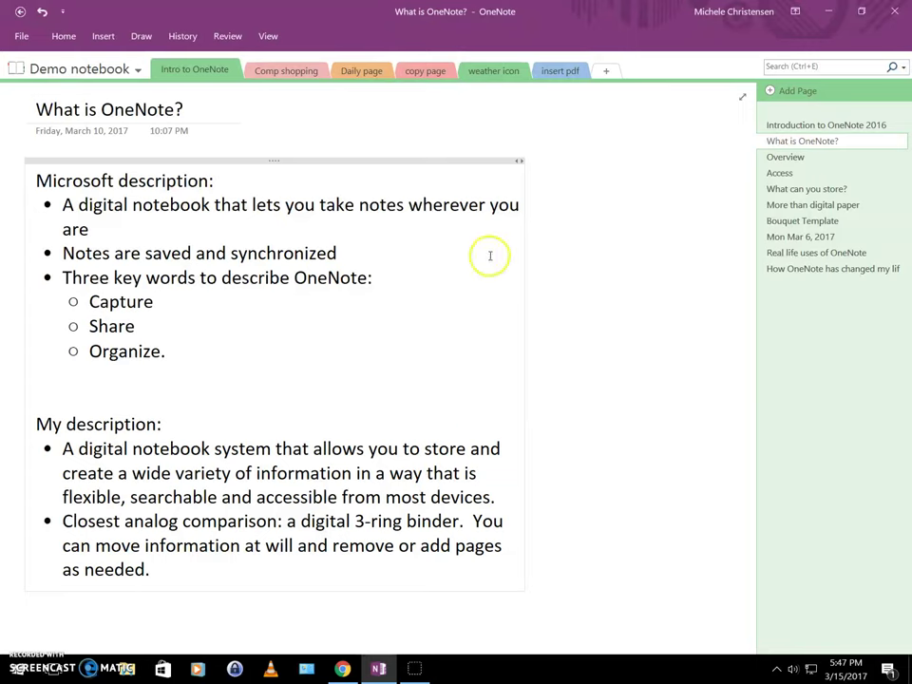
pyautogui.click(785, 159)
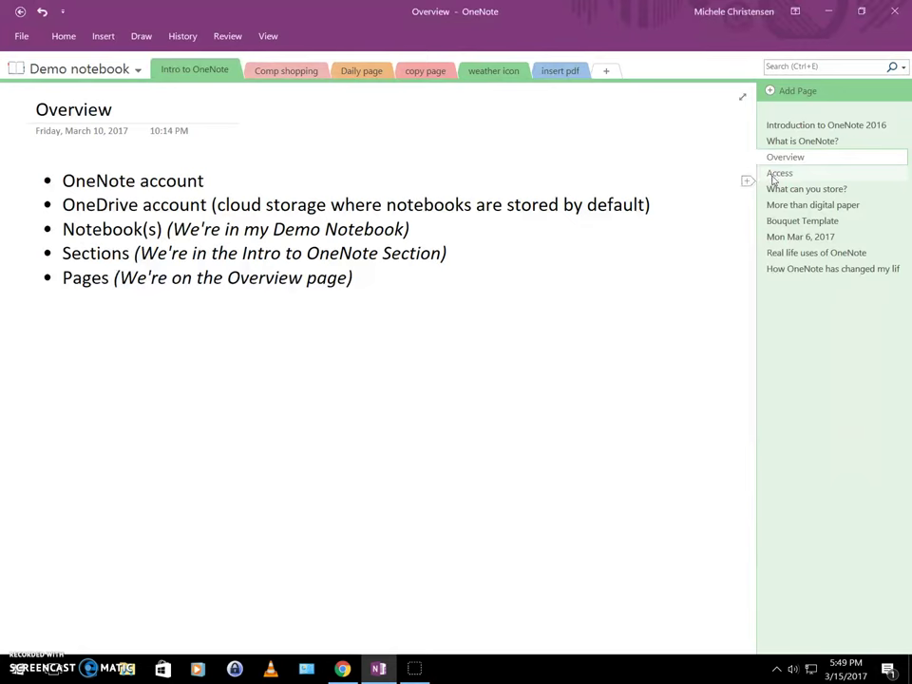
# Open the Access page listing the devices and versions OneNote runs on.
pyautogui.click(774, 176)
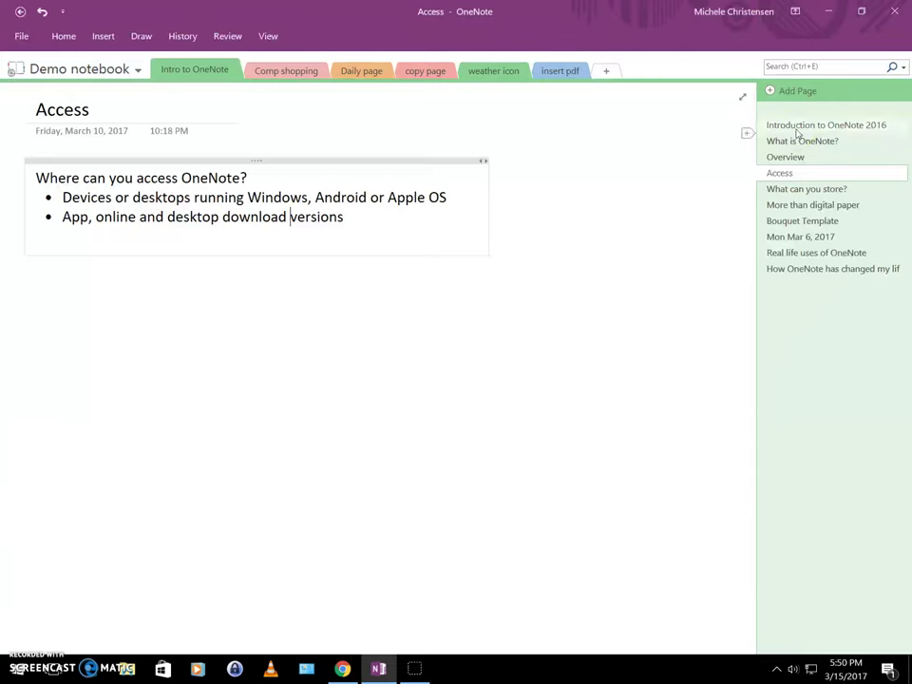
# Open the 'What can you store?' page listing example content types.
pyautogui.click(809, 189)
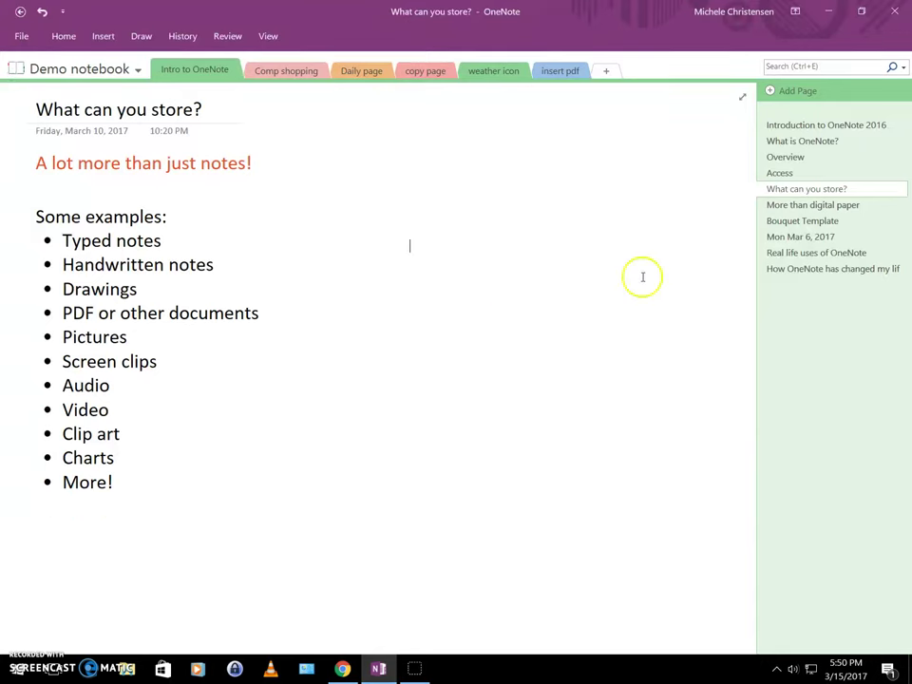
# Open the 'More than digital paper' page and tick the Checklists to-do item.
pyautogui.click(779, 205)
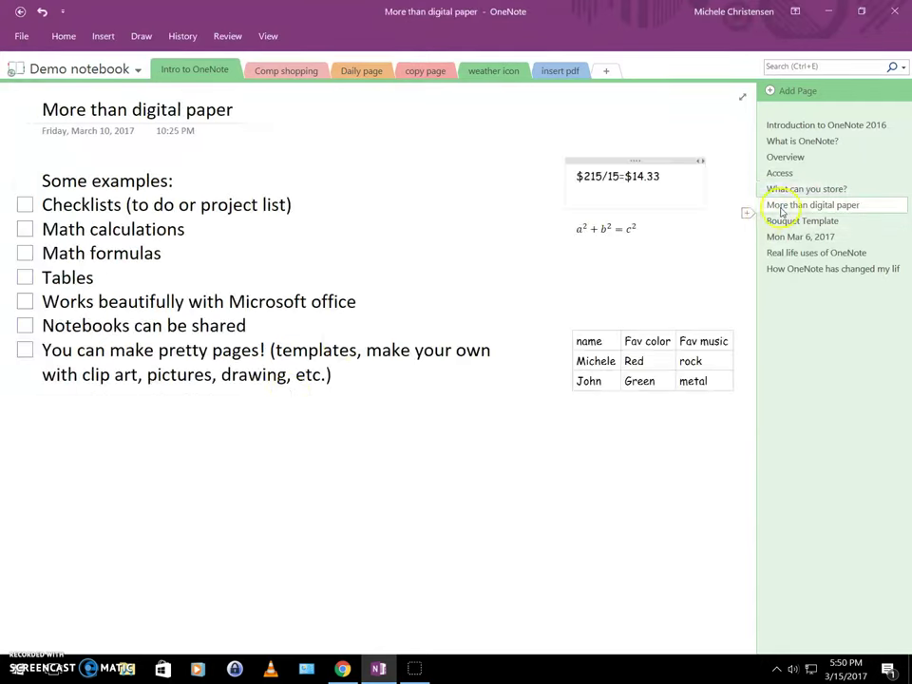
pyautogui.click(26, 206)
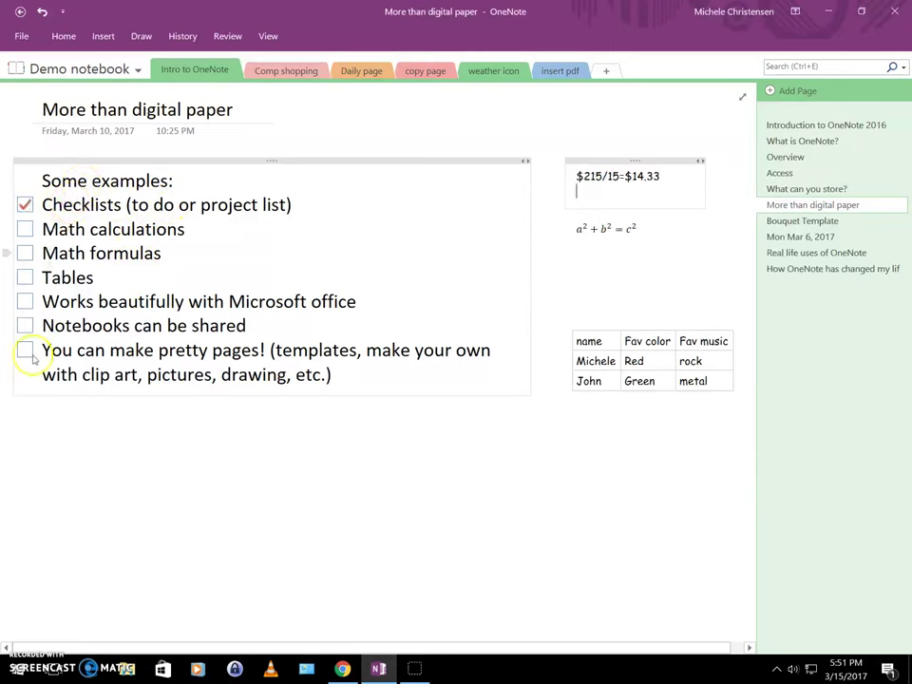
# Add $1,499/12=$124.92 below $215/15=$14.33 and tick the Math calculations item.
pyautogui.click(622, 176)
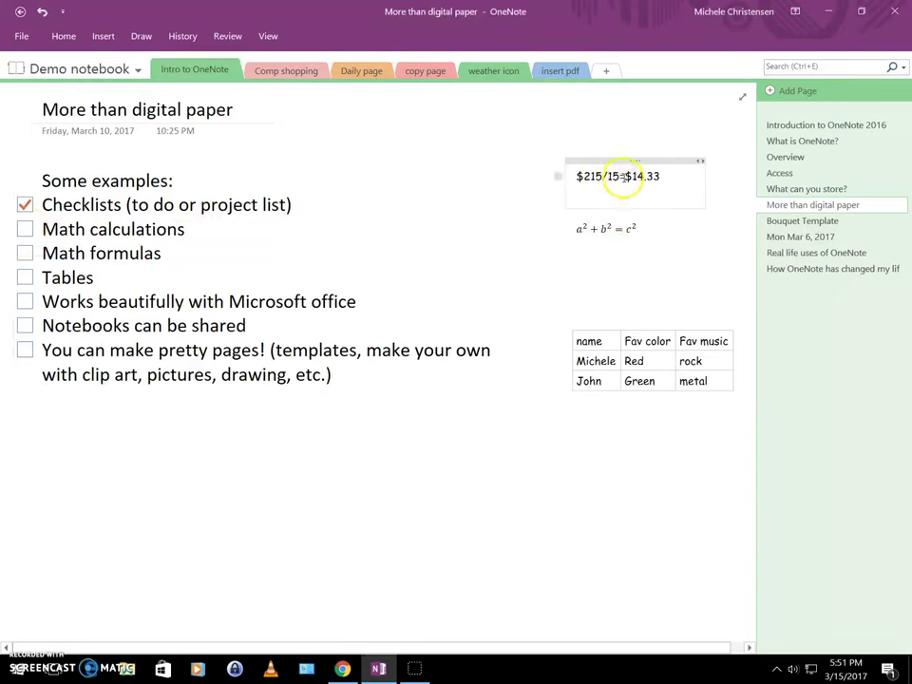
pyautogui.click(666, 177)
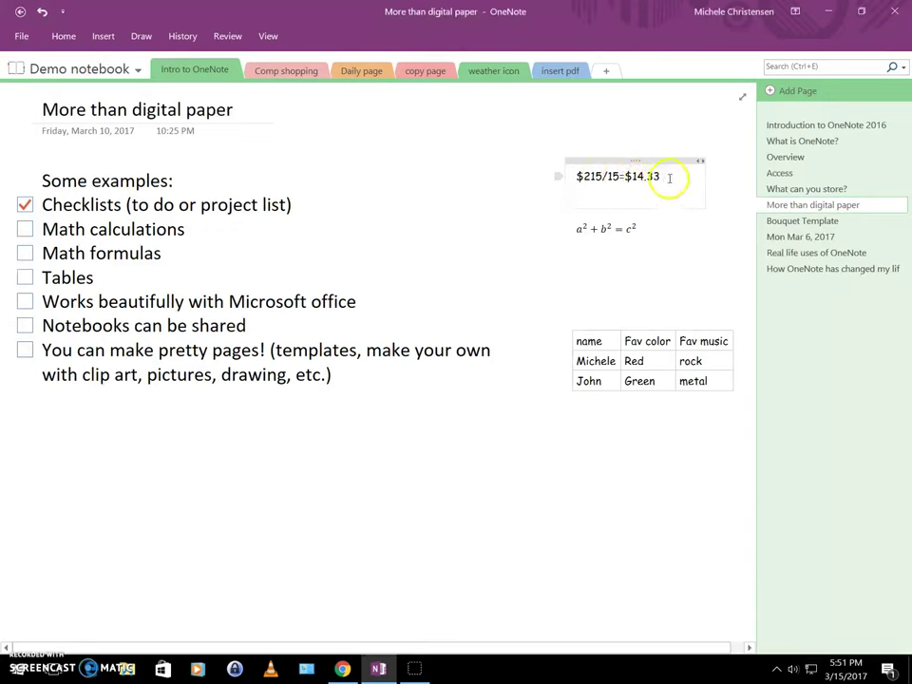
pyautogui.press('Return')
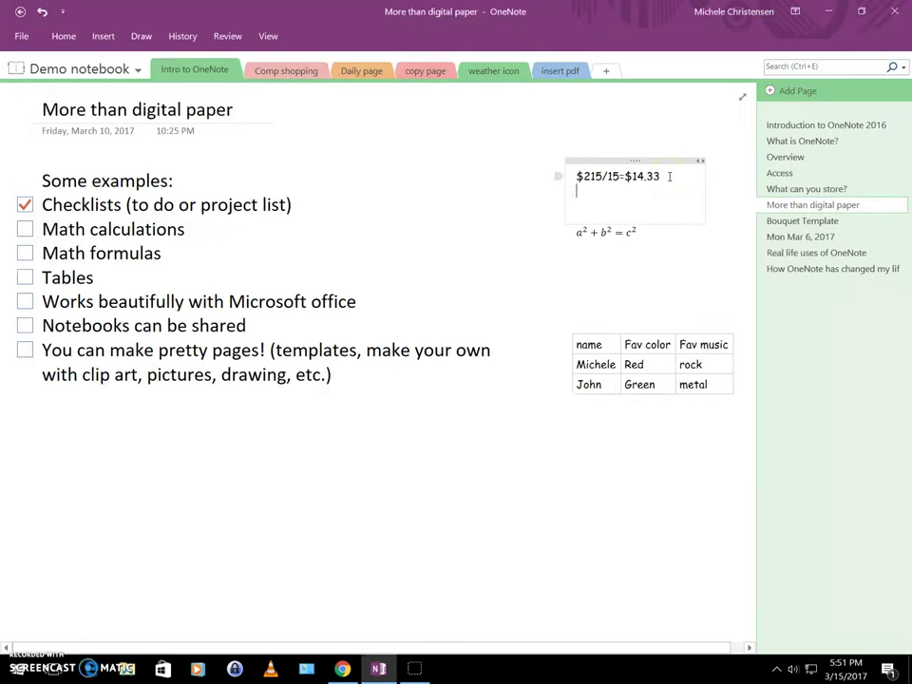
pyautogui.write('$1')
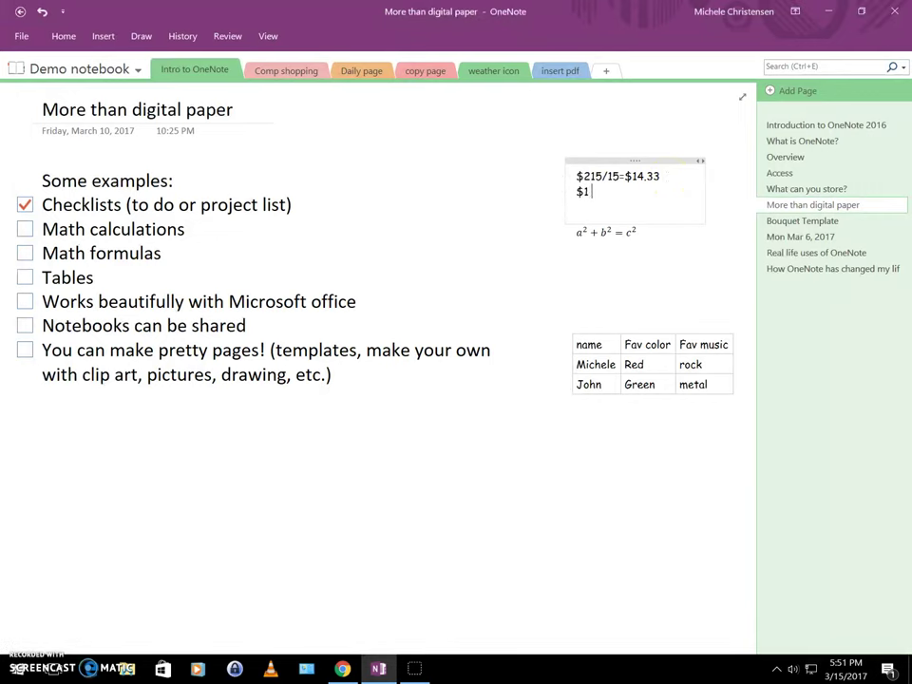
pyautogui.write(',499/')
pyautogui.write('12=')
pyautogui.press('space')
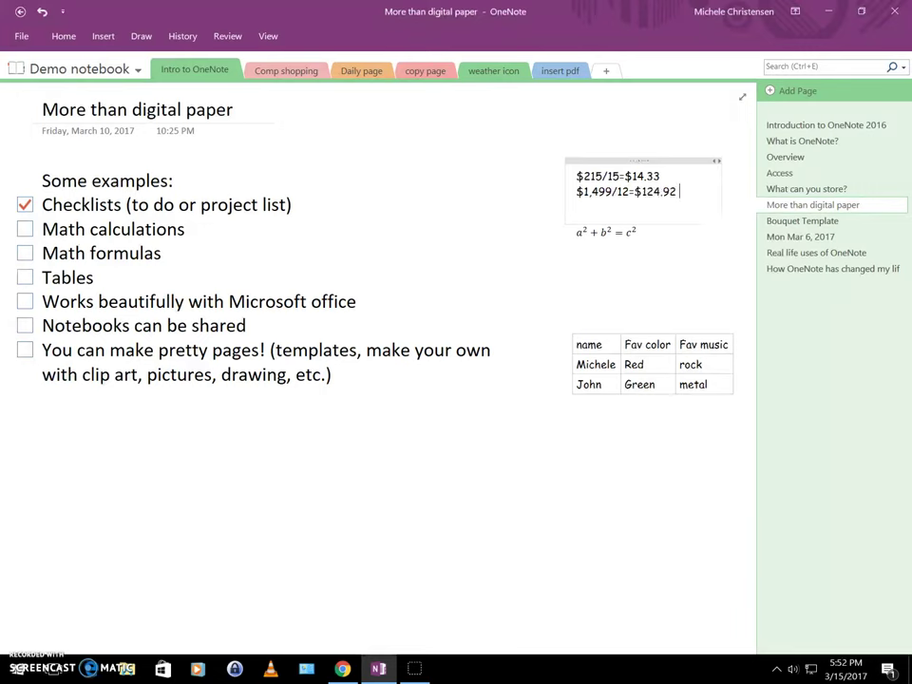
pyautogui.click(24, 229)
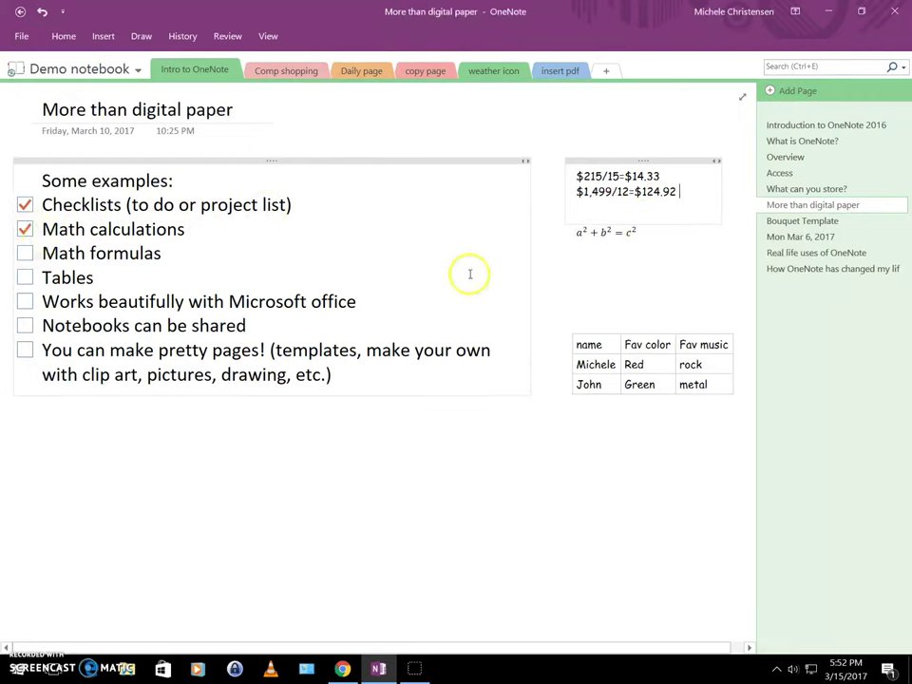
# Insert the built-in Quadratic Formula equation below a²+b²=c² and tick the Math formulas item.
pyautogui.click(580, 260)
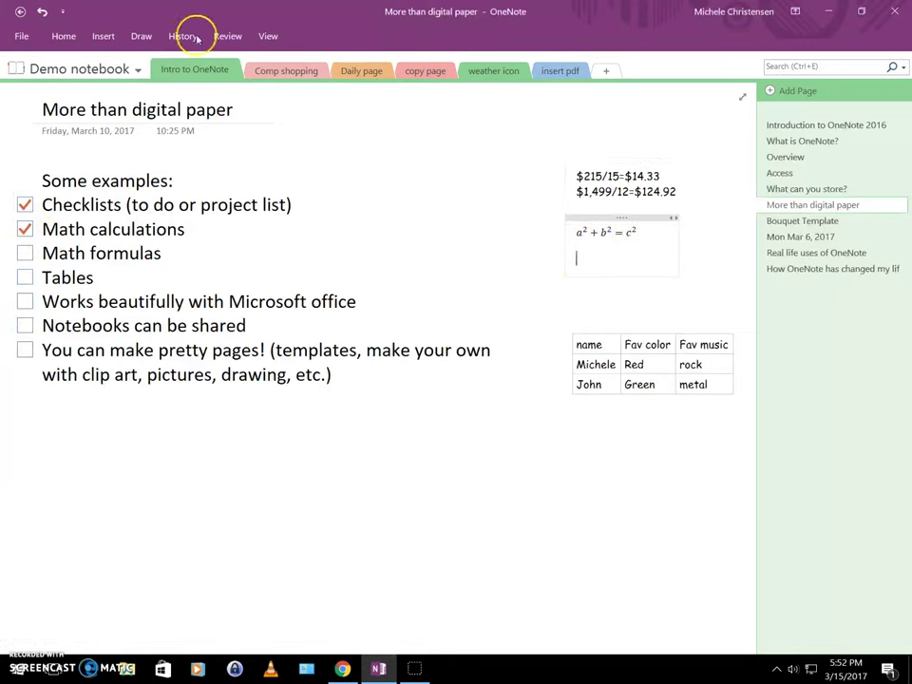
pyautogui.click(103, 38)
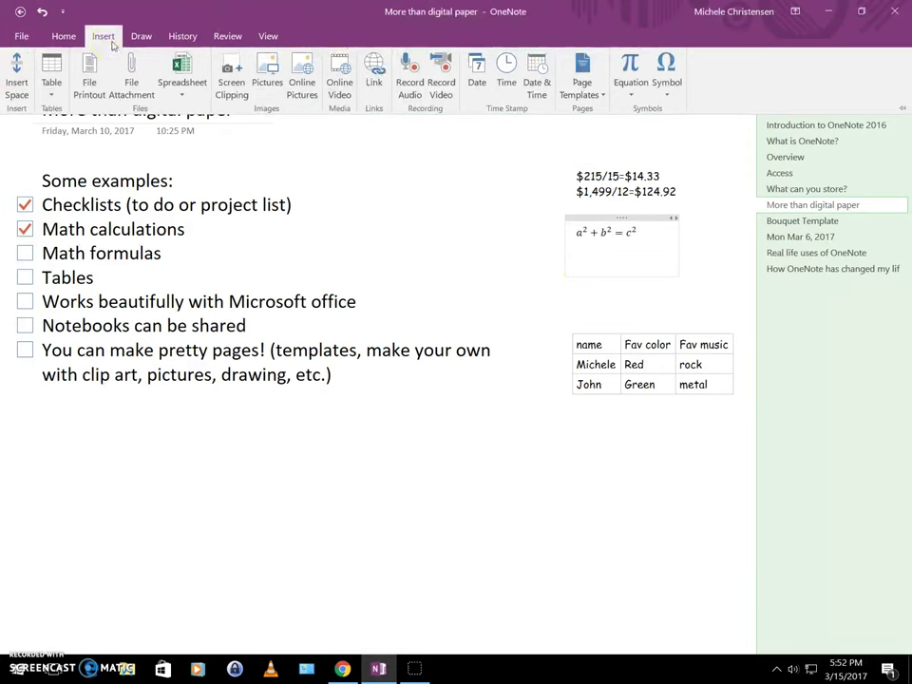
pyautogui.click(632, 98)
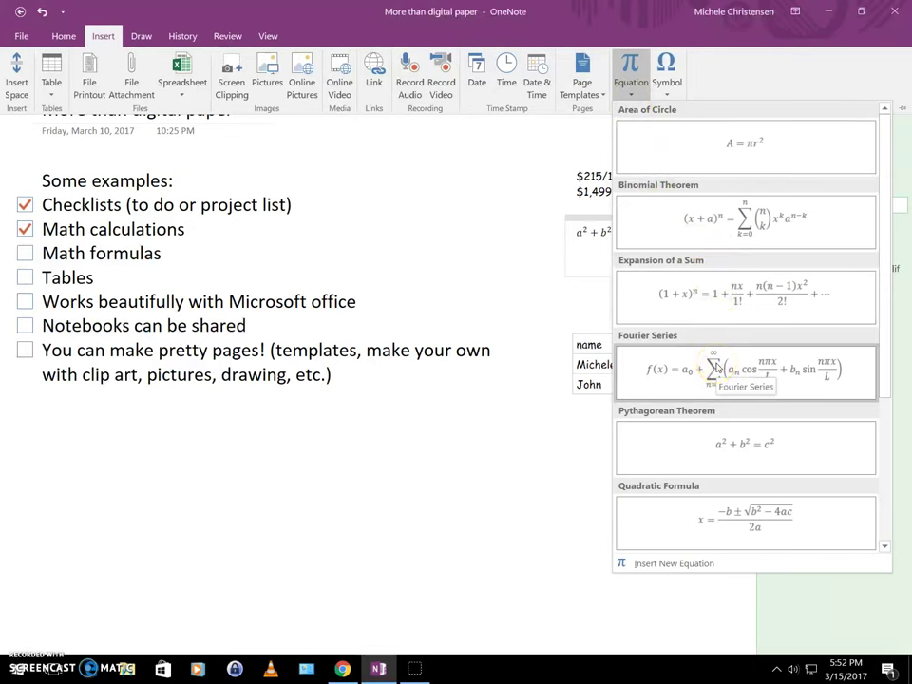
pyautogui.click(716, 520)
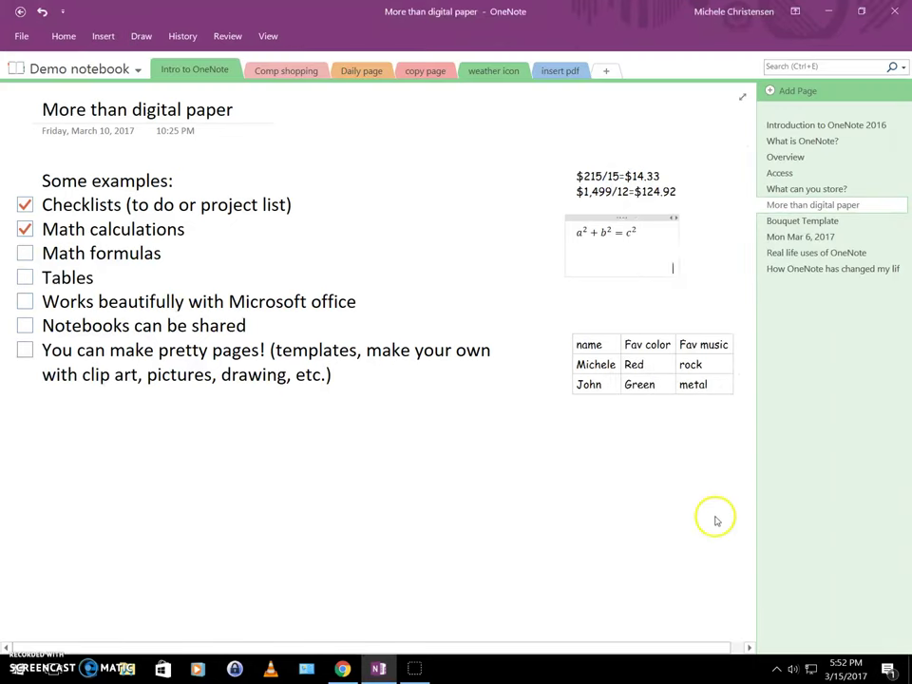
pyautogui.click(581, 277)
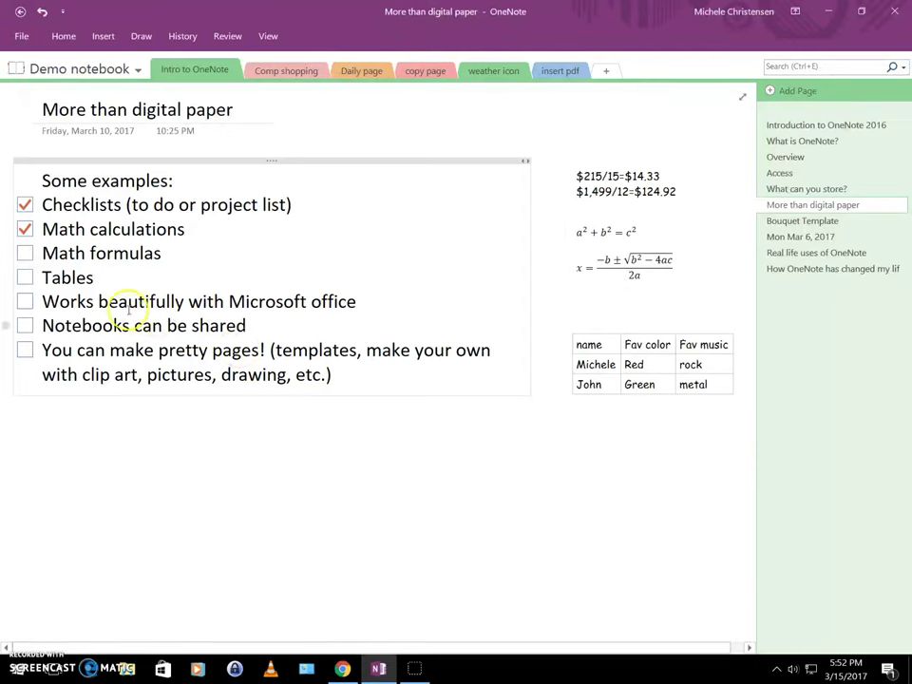
pyautogui.click(25, 254)
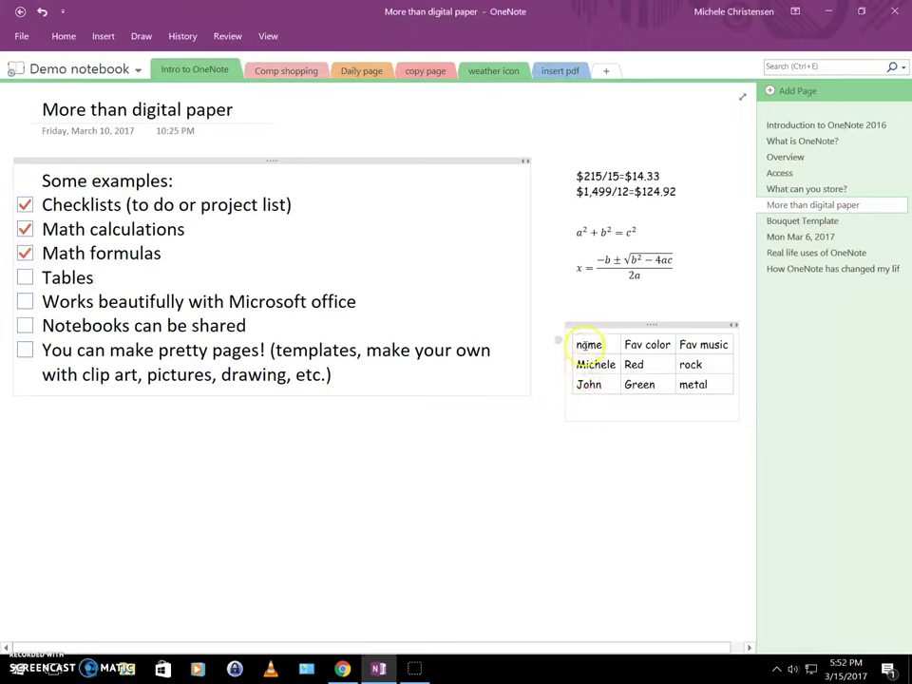
# Insert an empty row below the John row in the favourites table.
pyautogui.click(606, 386)
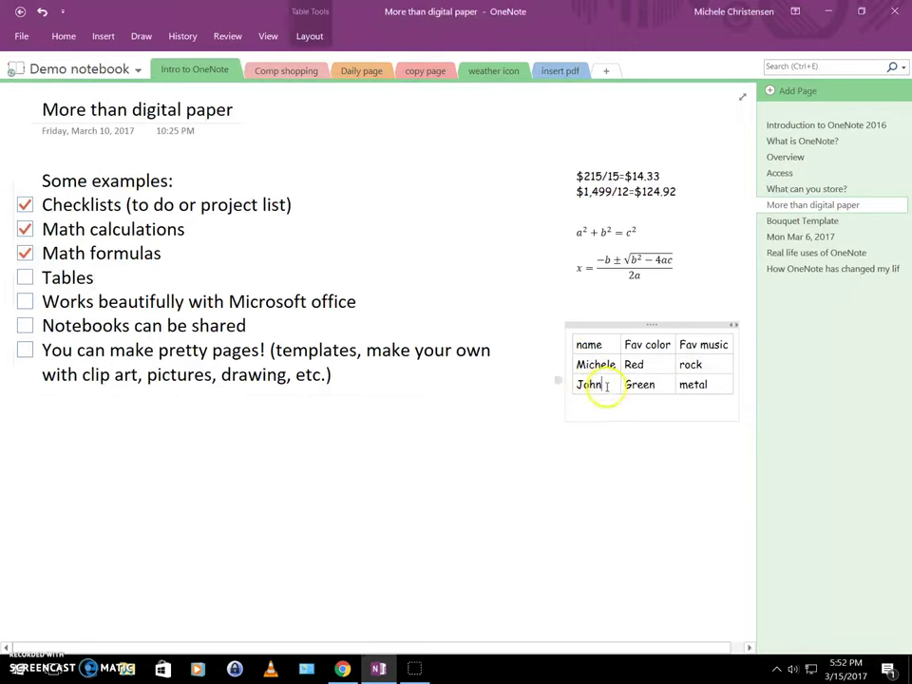
pyautogui.click(308, 38)
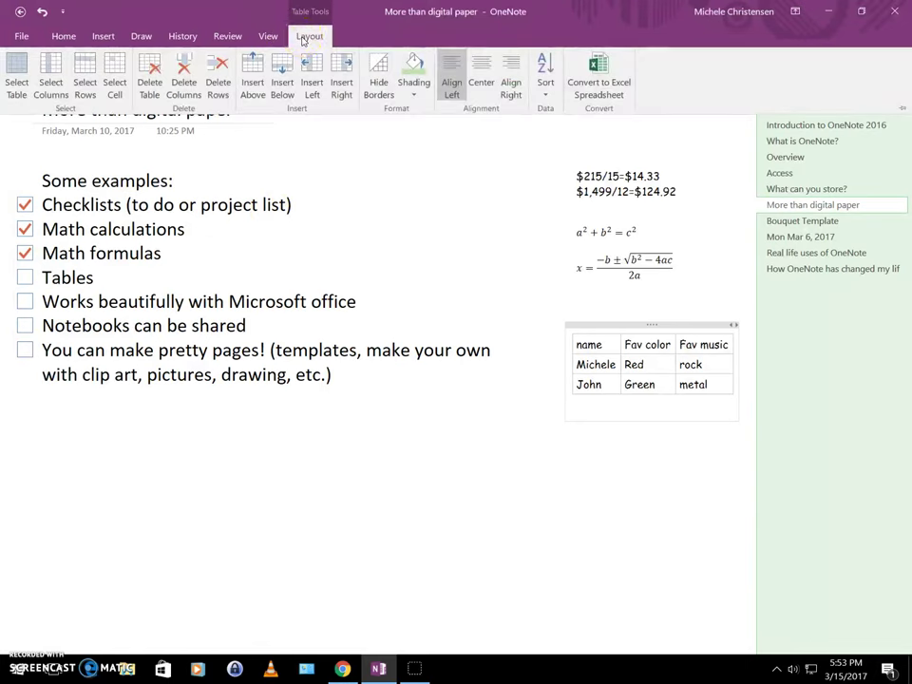
pyautogui.click(282, 83)
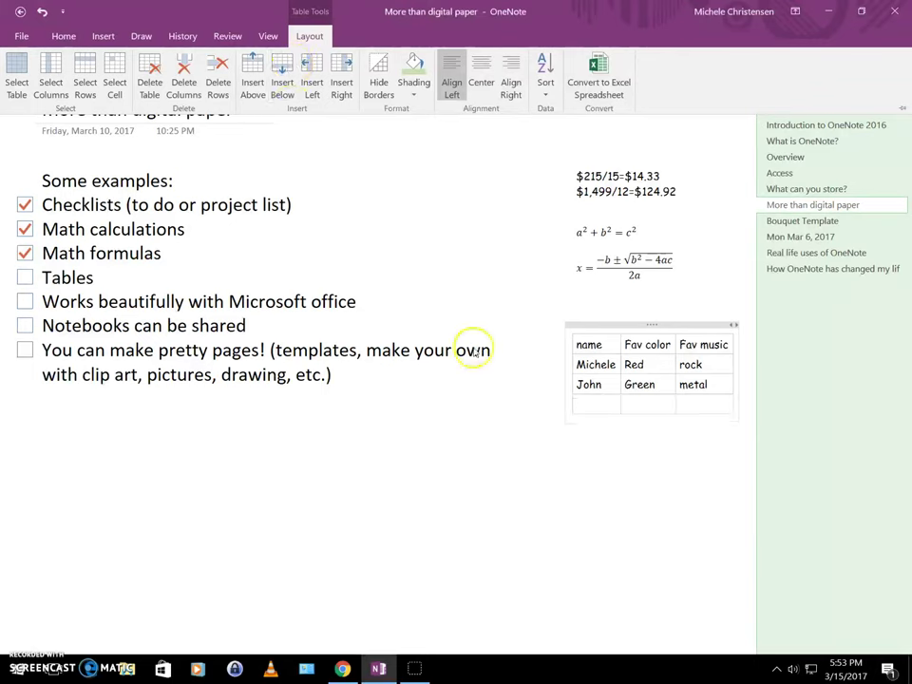
# Fill the new row with a name, Blue as favourite color and Punk rock as favourite music.
pyautogui.click(591, 406)
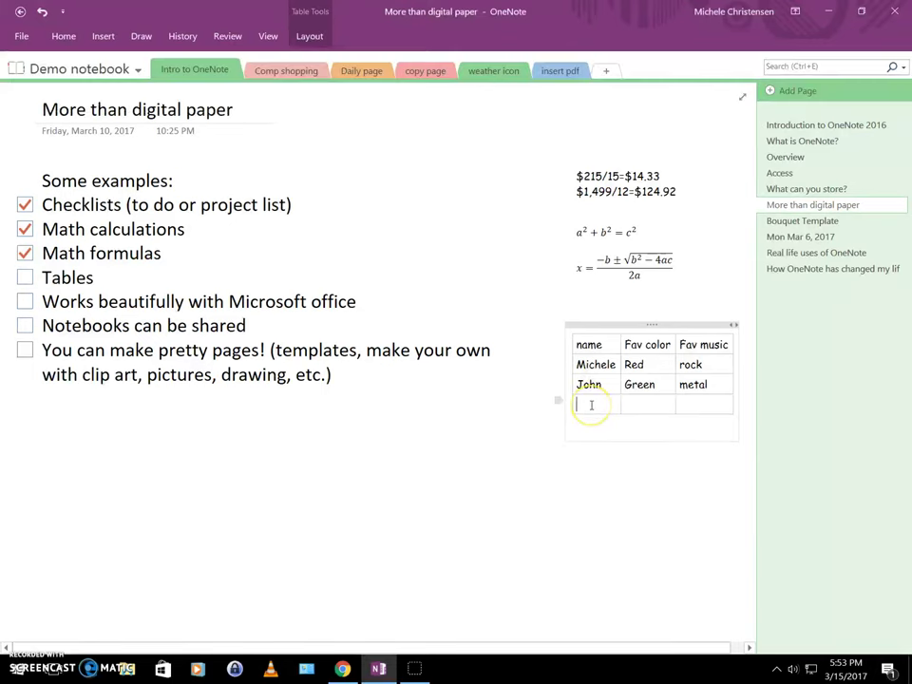
pyautogui.write('Rick')
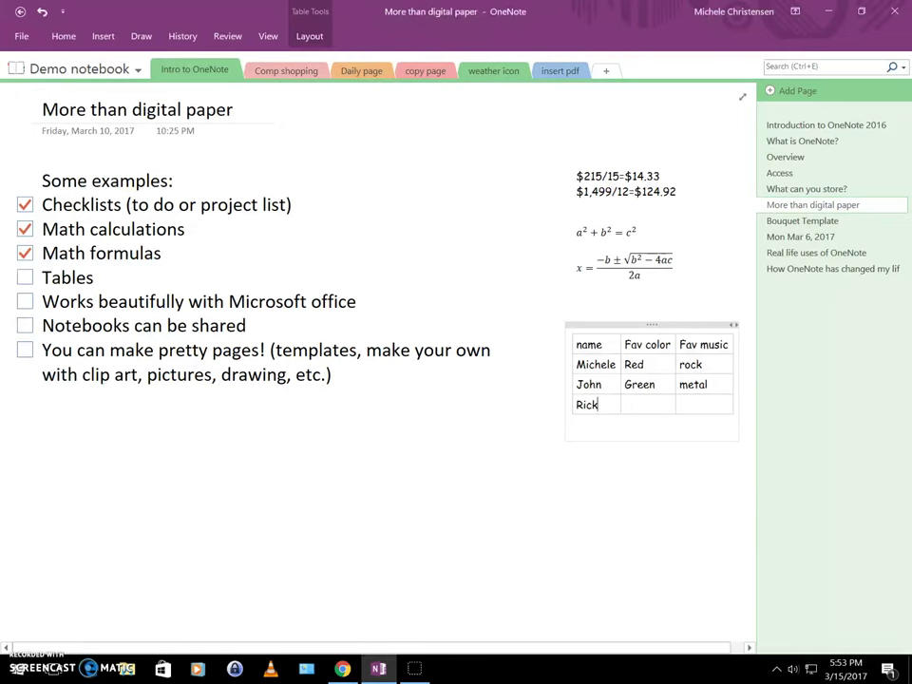
pyautogui.press('Tab')
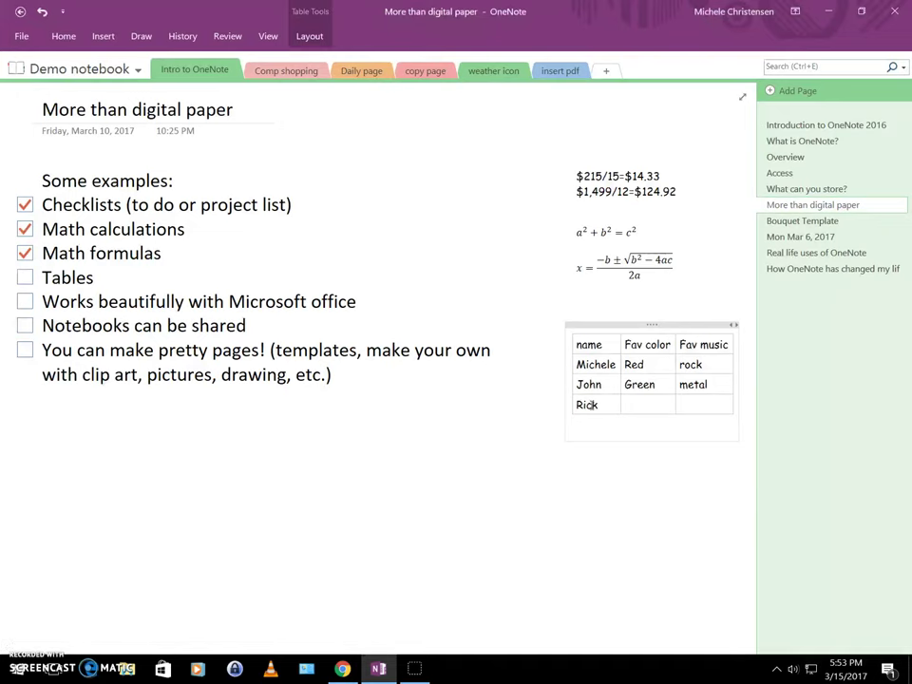
pyautogui.write('Blue')
pyautogui.press('Tab')
pyautogui.write('P')
pyautogui.press('BackSpace')
pyautogui.write('pun')
pyautogui.press('BackSpace')
pyautogui.write('k rock')
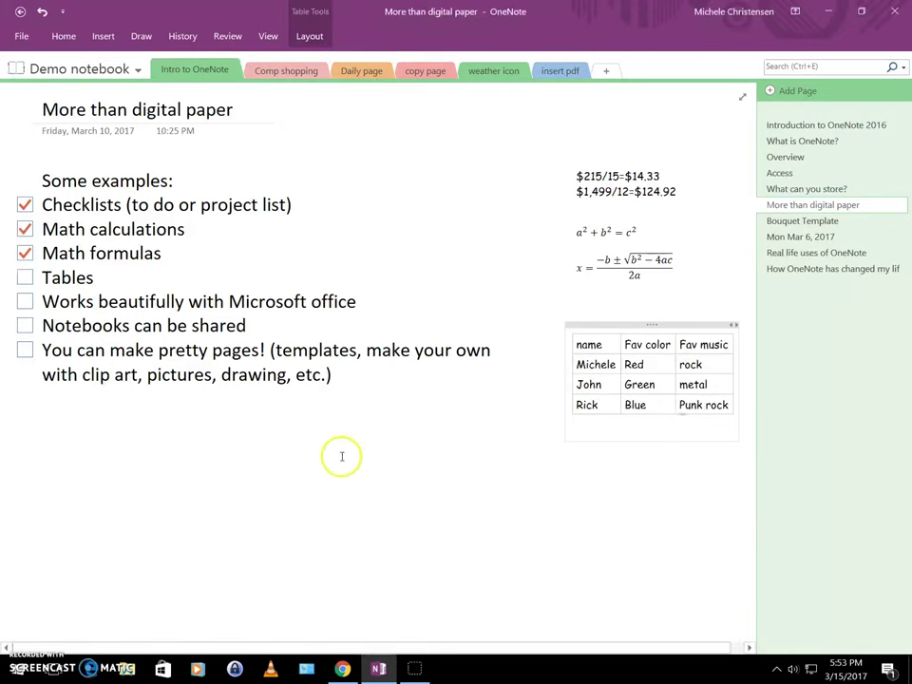
# Tick the Tables, Works beautifully with Microsoft office and Notebooks can be shared to-do items.
pyautogui.click(24, 277)
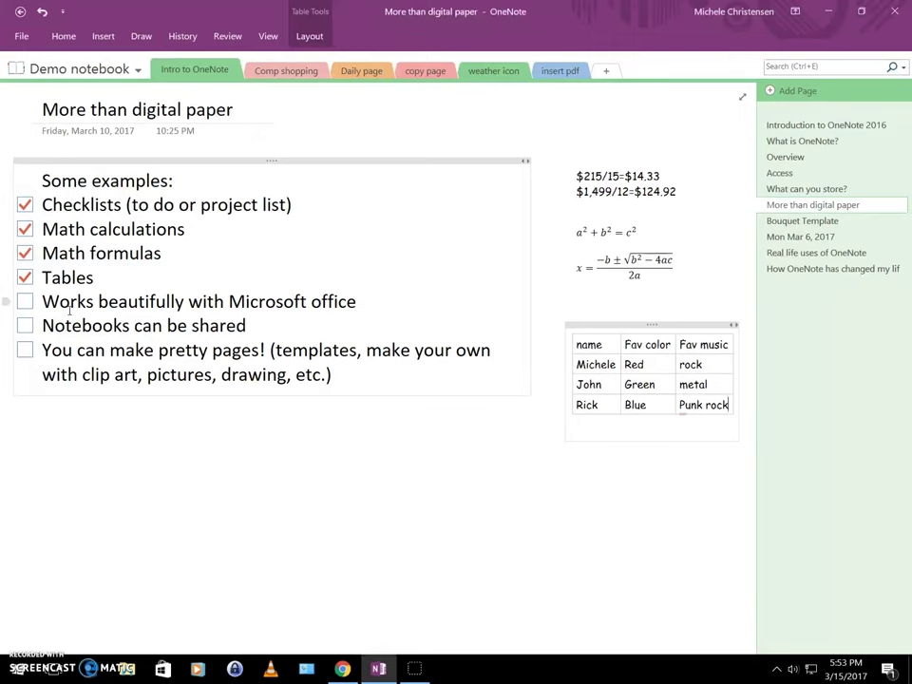
pyautogui.click(25, 301)
pyautogui.click(25, 326)
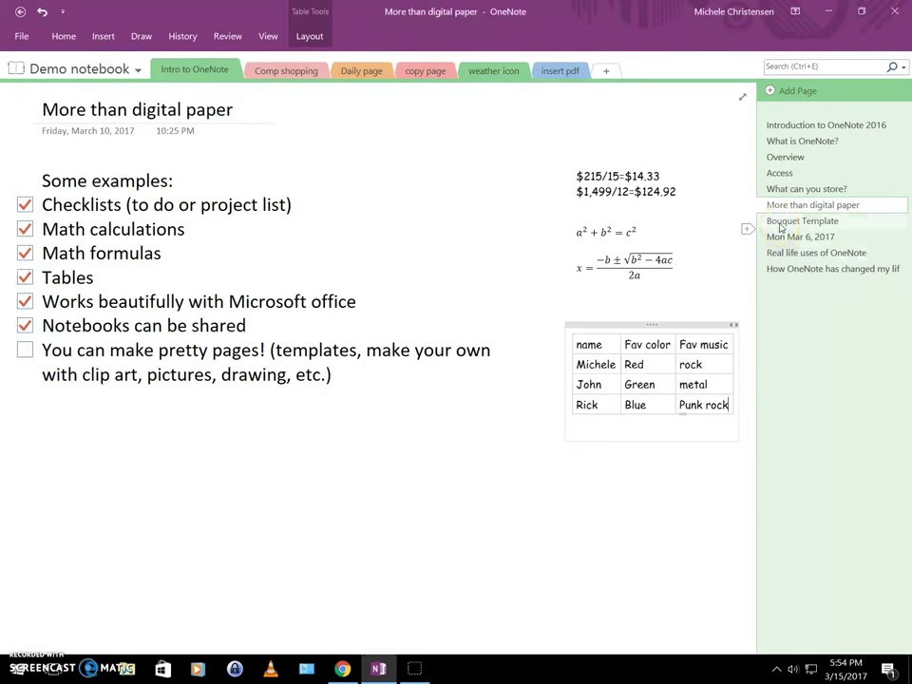
# Open the Bouquet Template page and set its page colour to Orange.
pyautogui.click(782, 223)
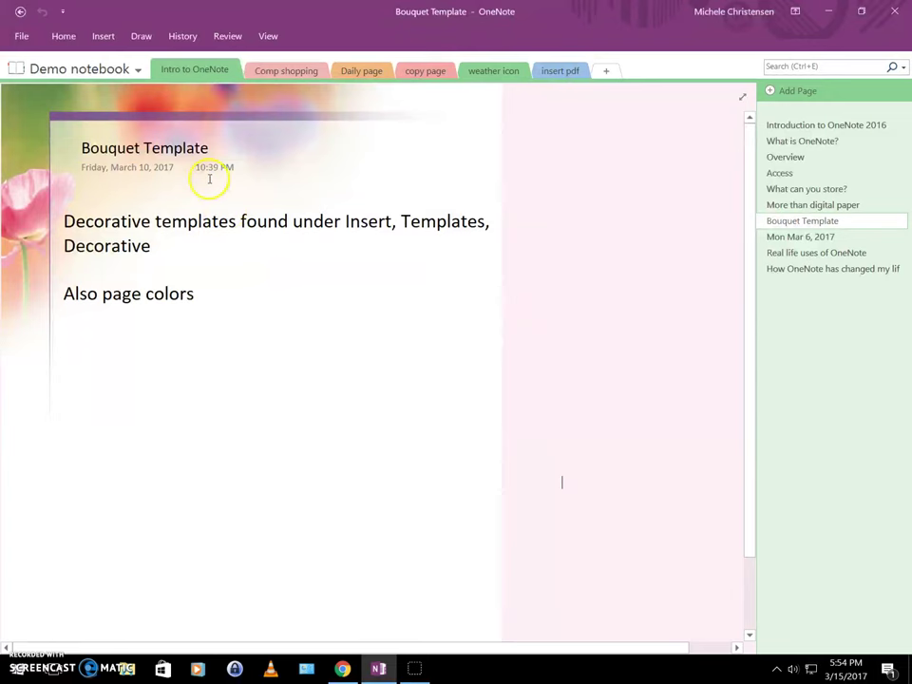
pyautogui.click(262, 40)
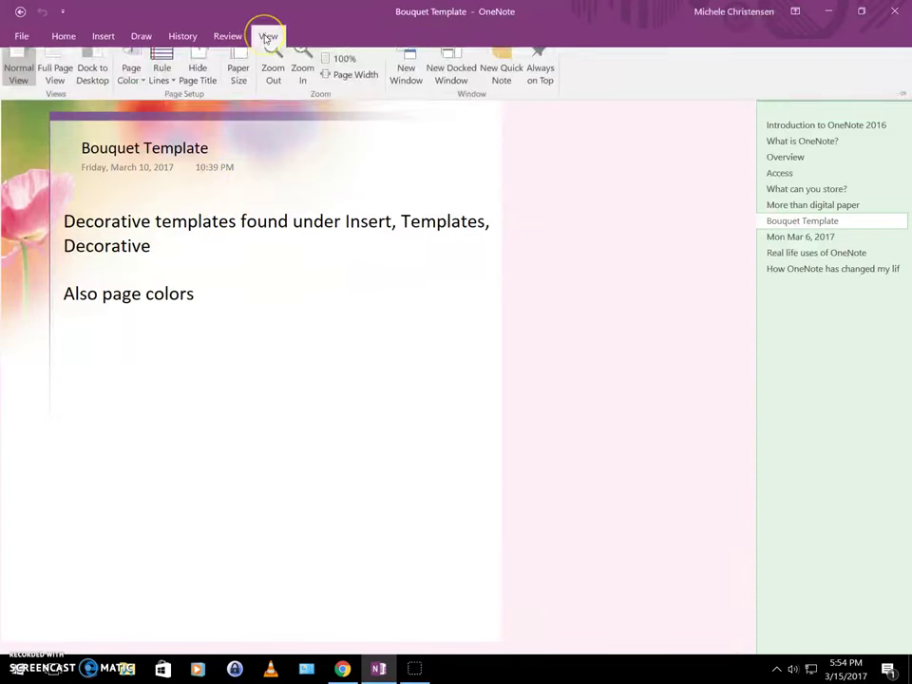
pyautogui.click(130, 84)
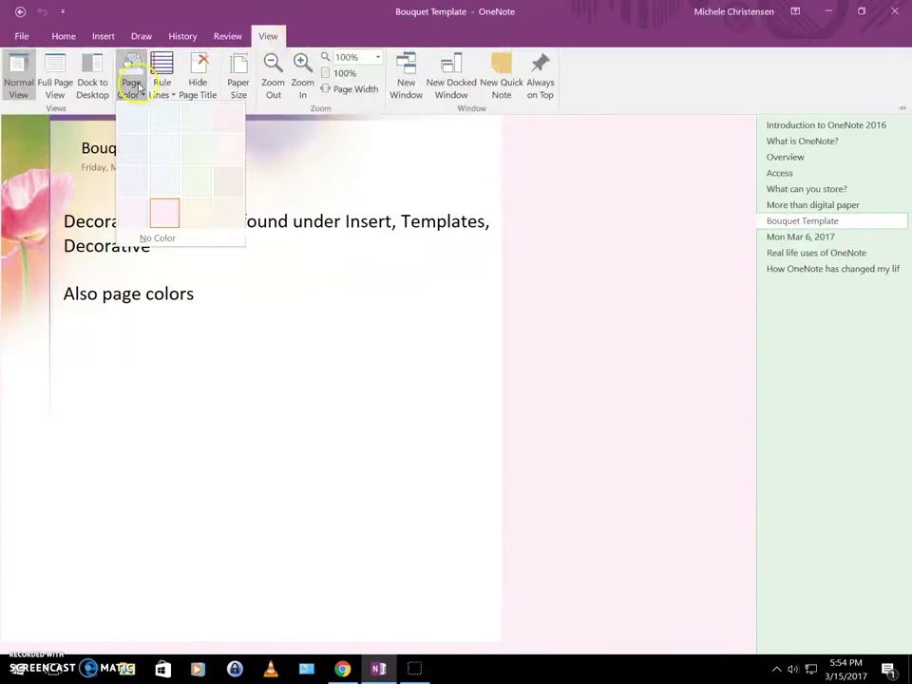
pyautogui.click(224, 209)
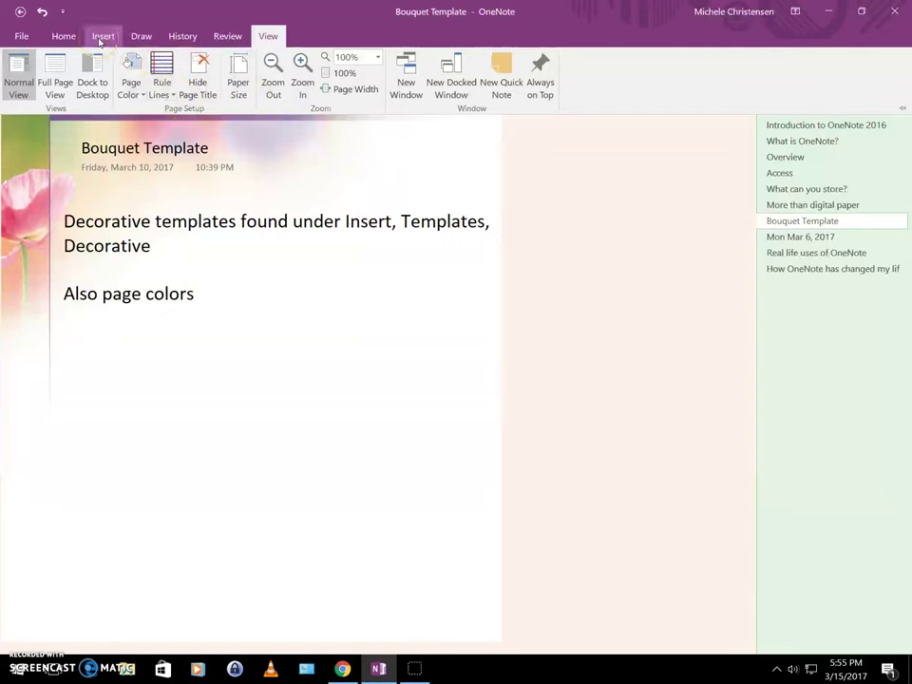
# Create a new page from the Lilies template in the Decorative page templates category.
pyautogui.click(101, 42)
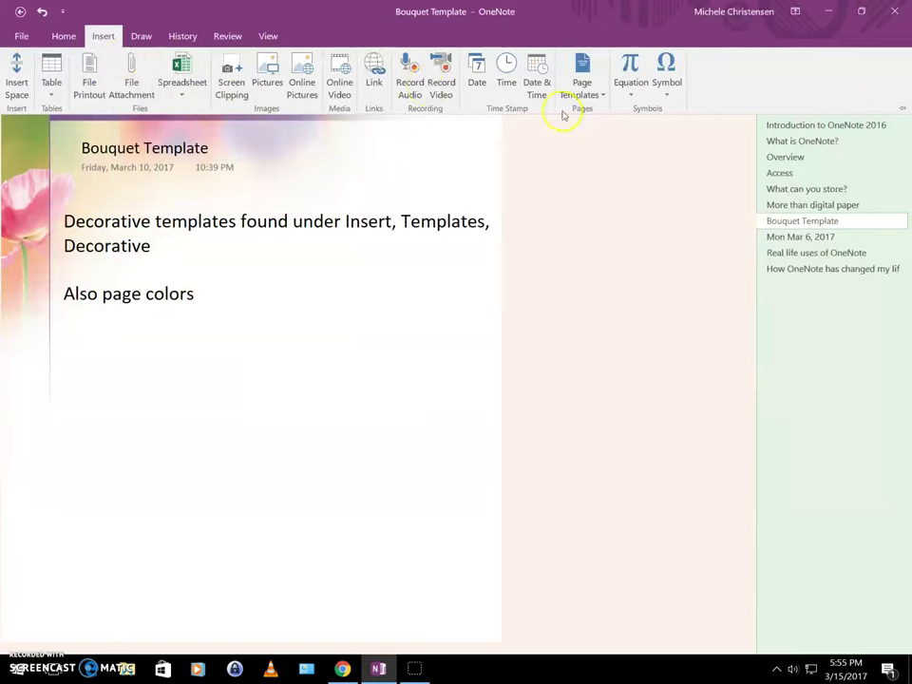
pyautogui.click(594, 98)
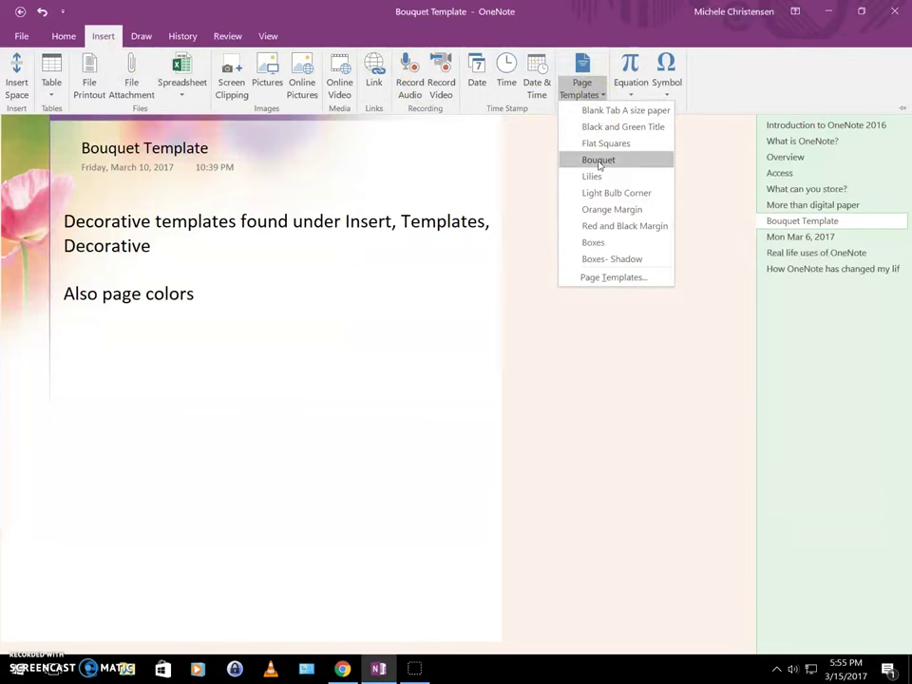
pyautogui.click(593, 278)
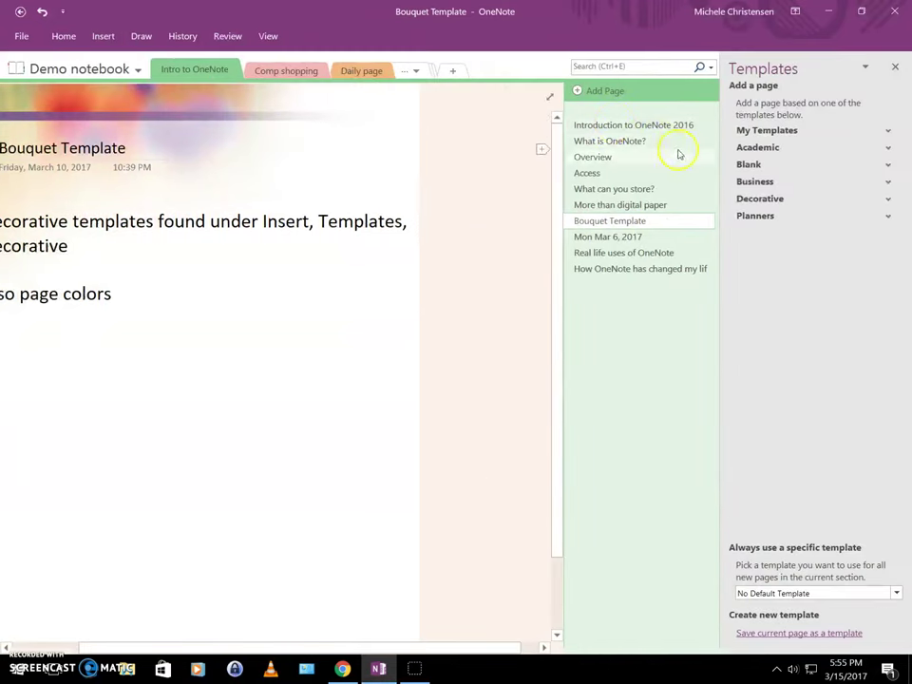
pyautogui.click(887, 199)
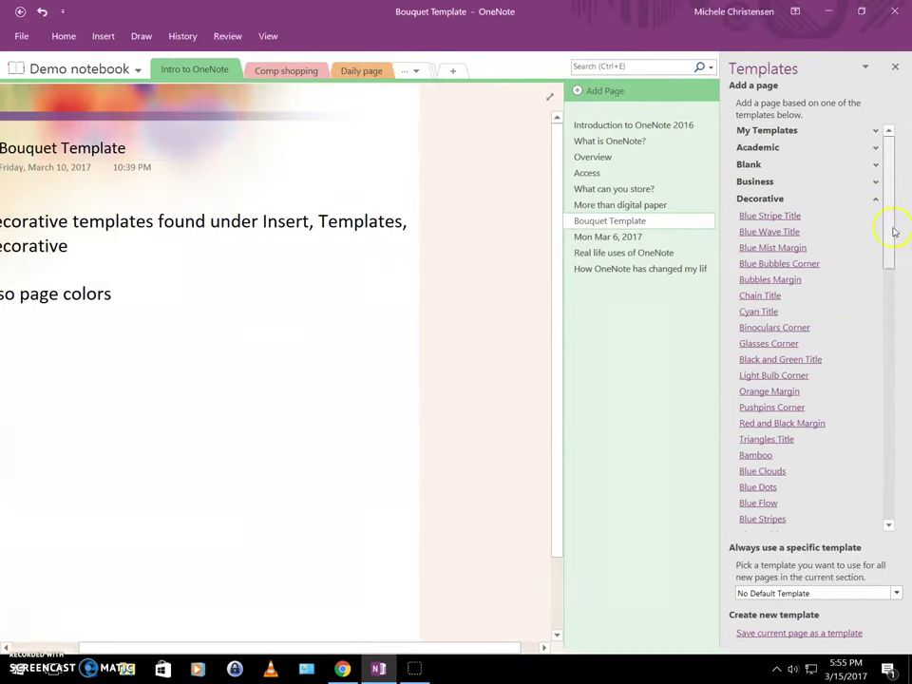
pyautogui.moveTo(894, 230); pyautogui.dragTo(895, 362)
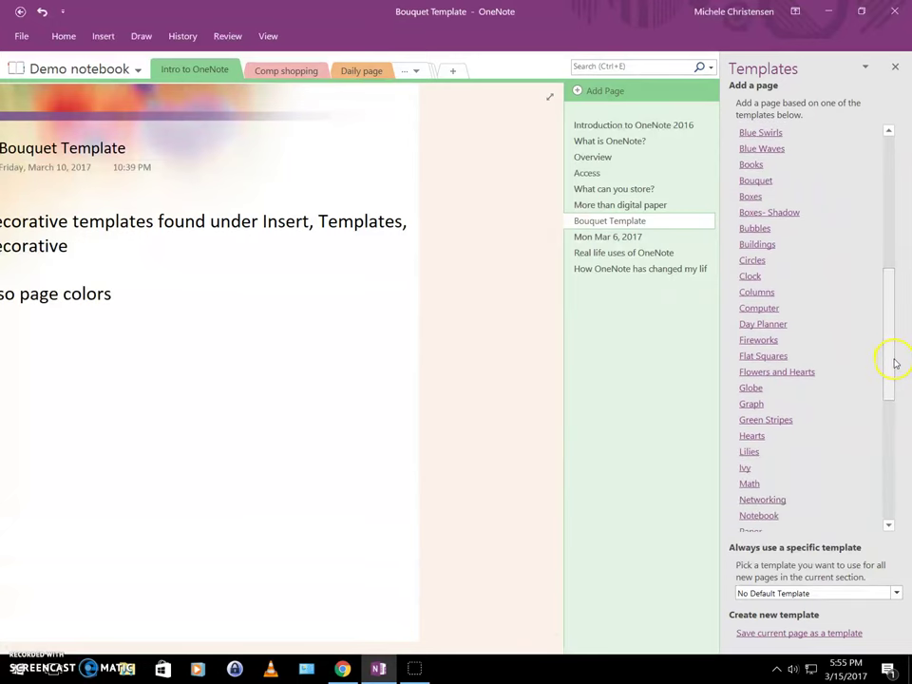
pyautogui.click(749, 452)
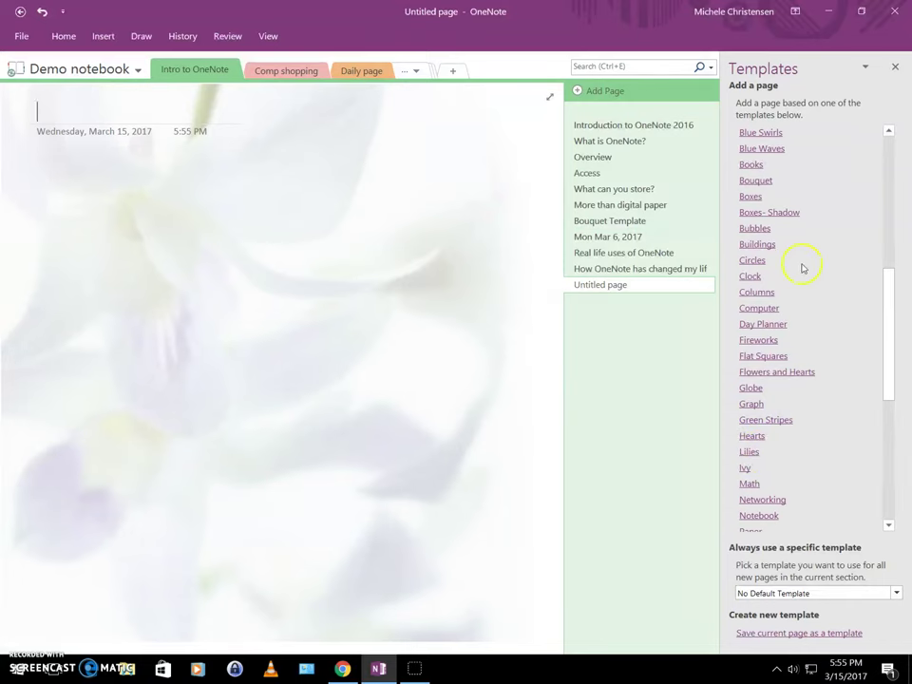
# Close the Templates pane and title the new floral page 'Lilies template'.
pyautogui.click(893, 66)
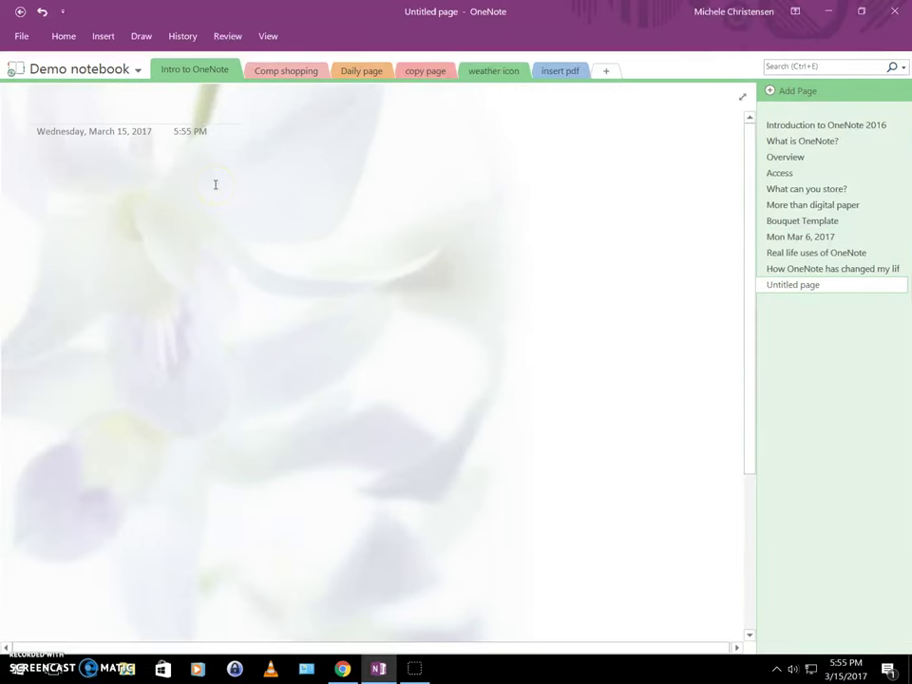
pyautogui.write('Lil')
pyautogui.write('ies template')
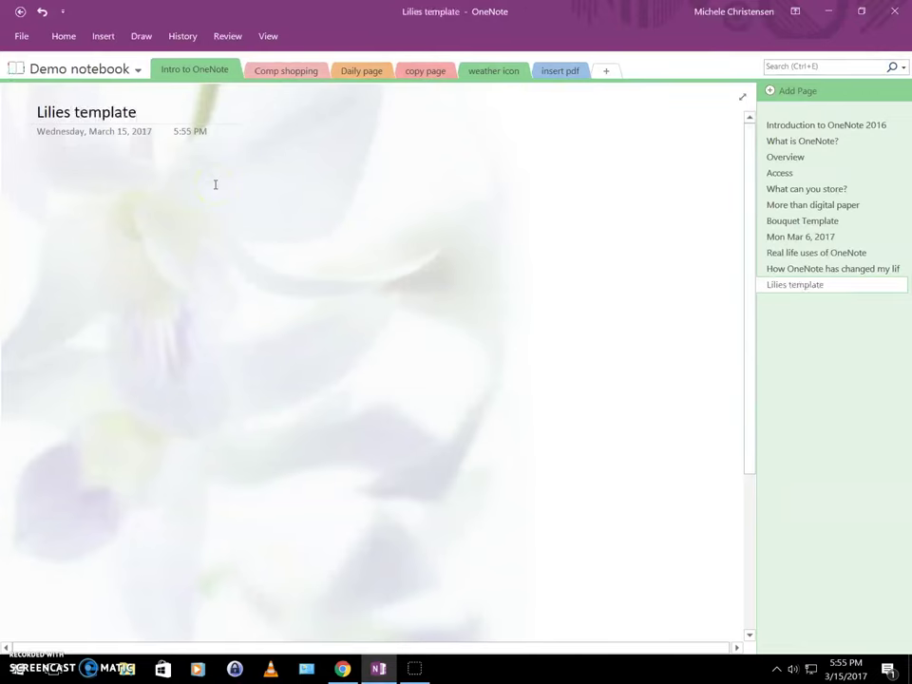
pyautogui.press('Return')
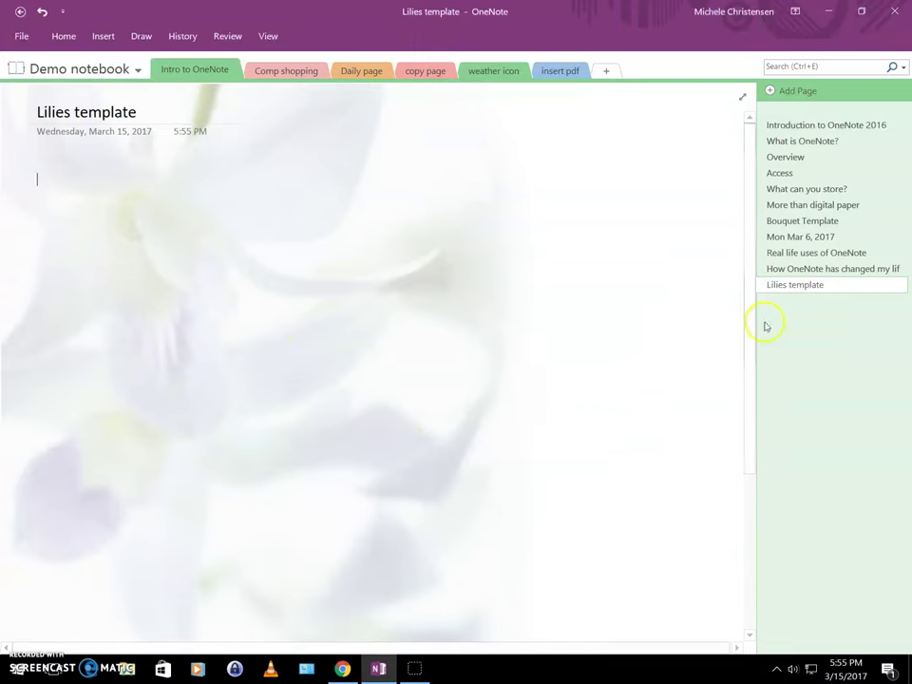
pyautogui.moveTo(761, 290)
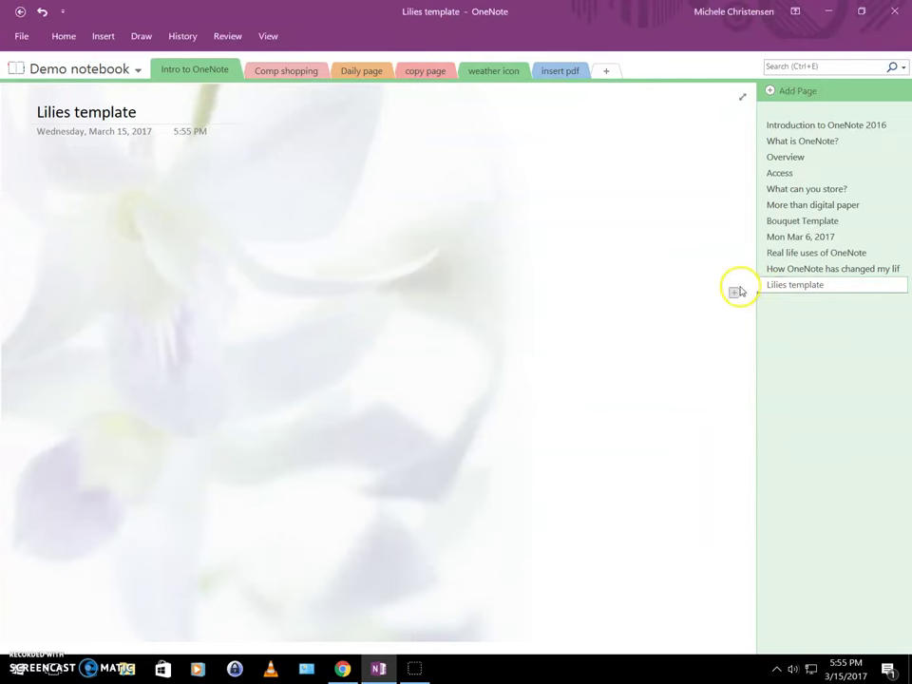
# Switch to the 'Mon Mar 6, 2017' journal page.
pyautogui.click(795, 242)
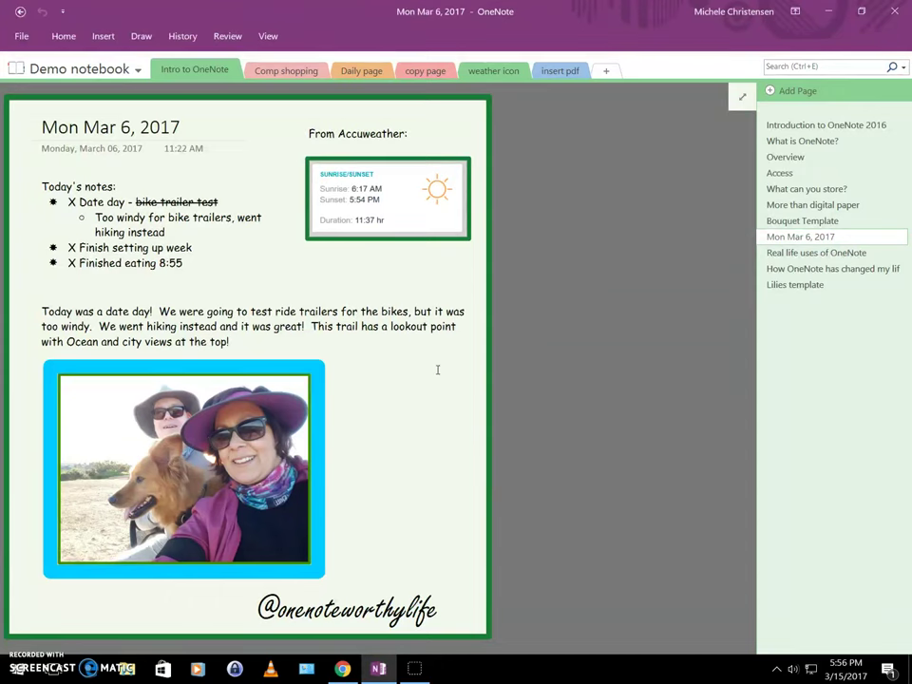
# Show the 'Real life uses of OneNote' page with its seven listed uses.
pyautogui.click(783, 252)
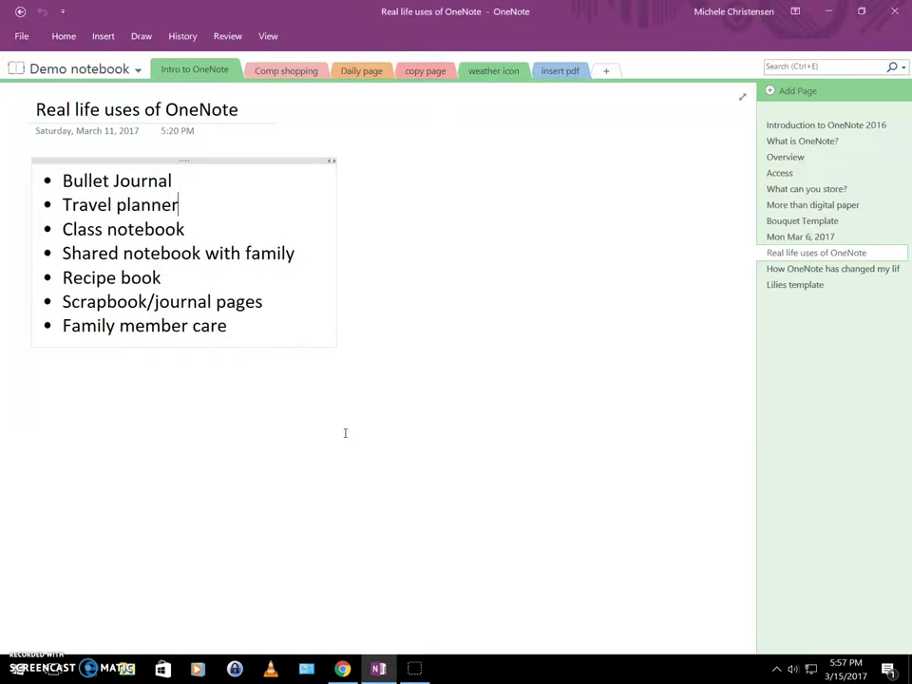
# Show the 'How OneNote has changed my life' page with its six changes.
pyautogui.click(805, 272)
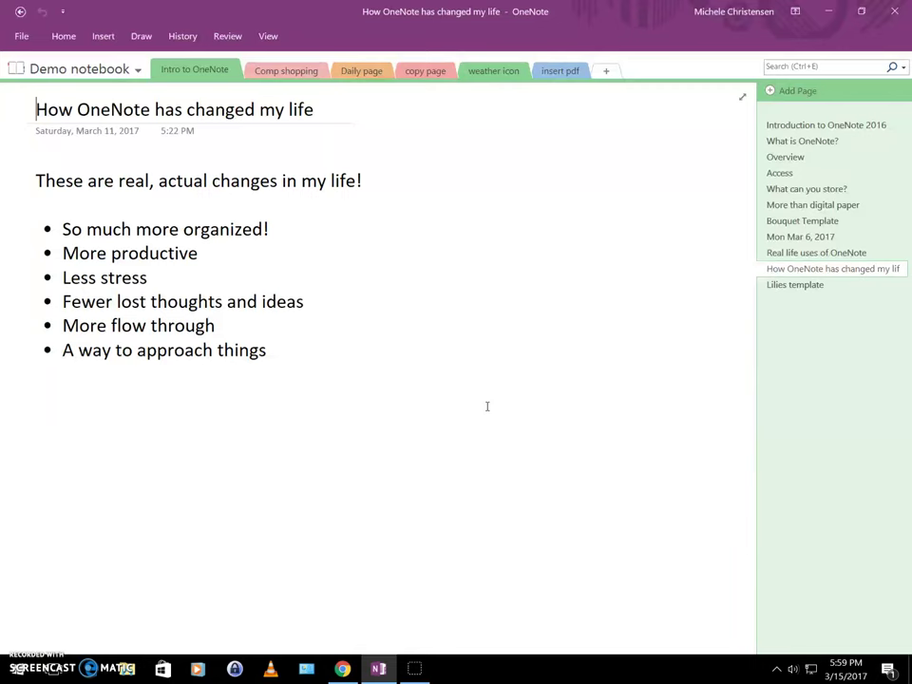
# Go back to the 'Introduction to OneNote 2016' page at the top of the list.
pyautogui.click(779, 129)
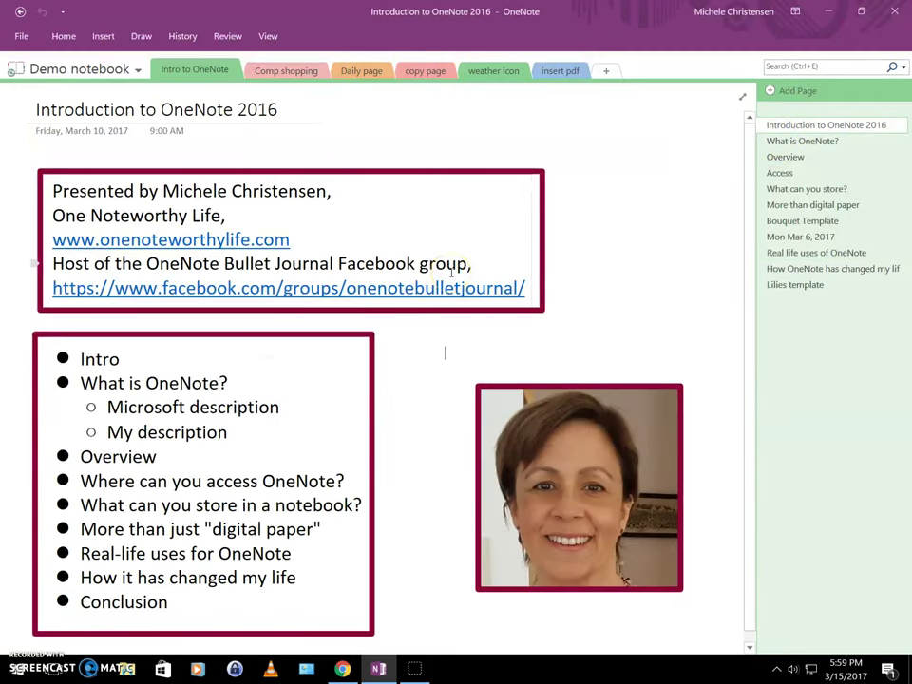